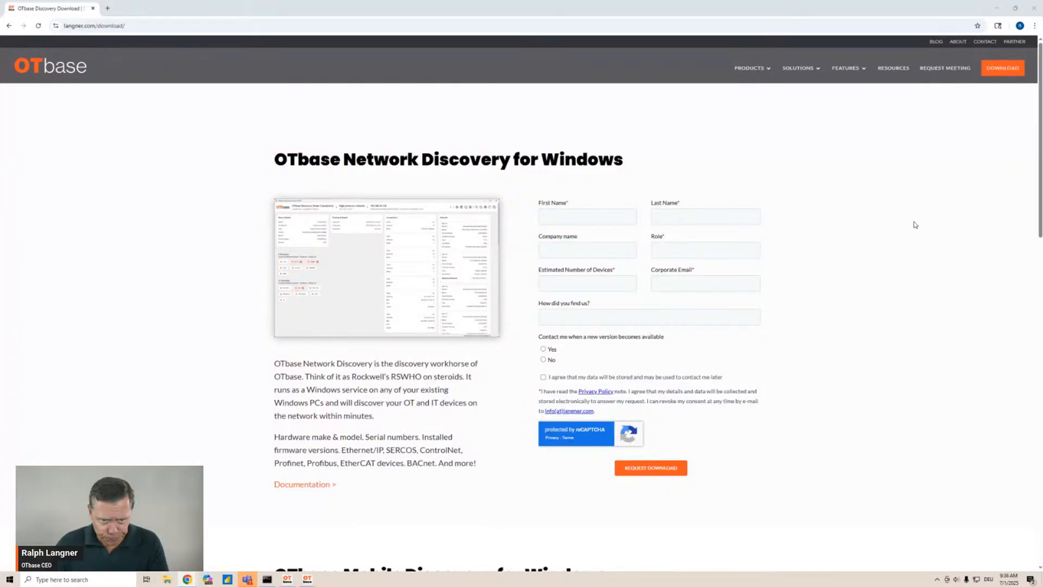
Scroll through the OTbase download page to review the available discovery products
{"action": "scroll", "coordinate": [908, 247], "scroll_direction": "down", "scroll_amount": 10}
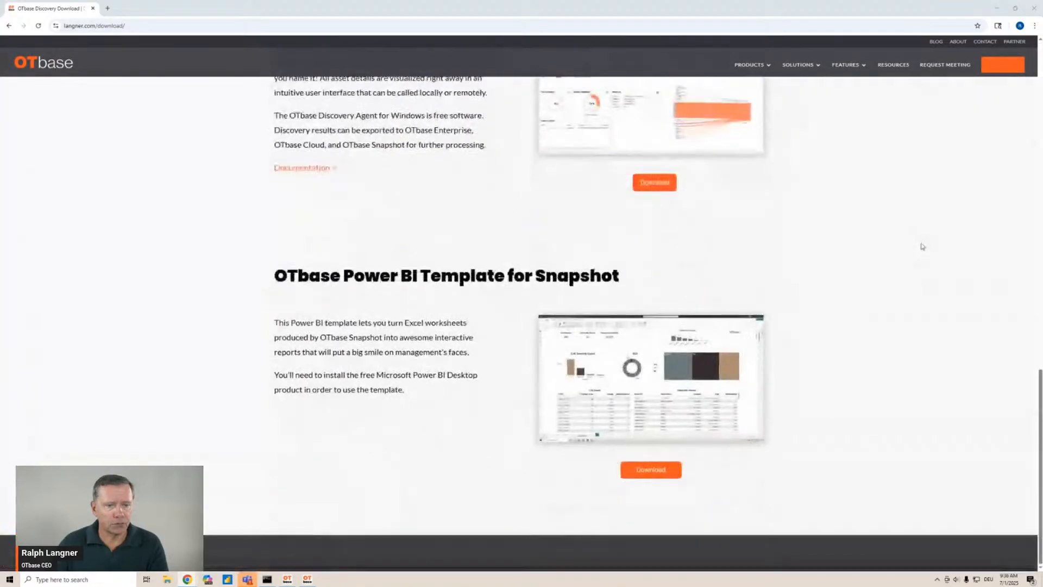
{"action": "scroll", "coordinate": [921, 245], "scroll_direction": "up", "scroll_amount": 10}
{"action": "scroll", "coordinate": [938, 250], "scroll_direction": "up", "scroll_amount": 5}
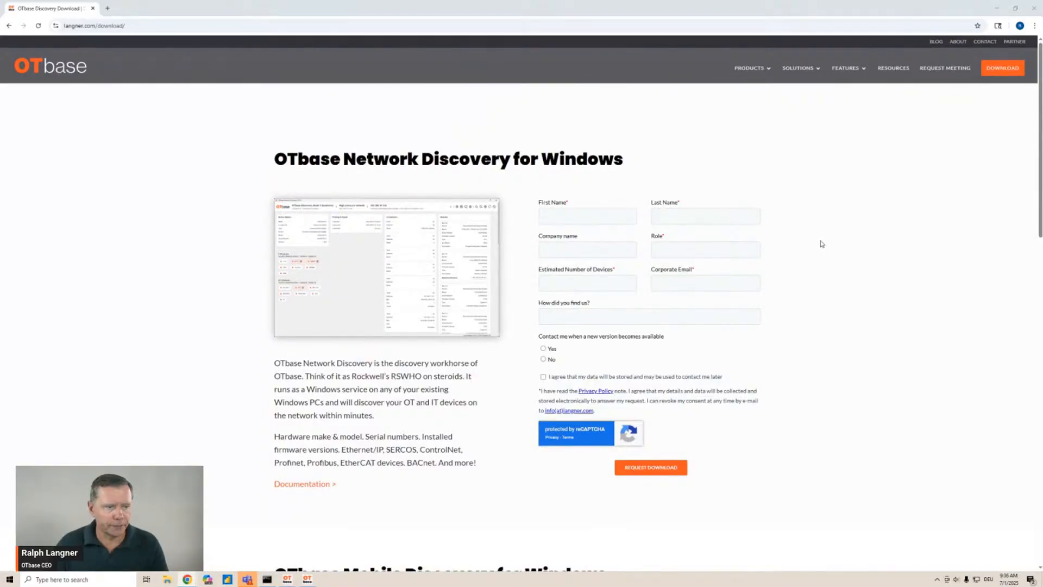
{"action": "scroll", "coordinate": [840, 251], "scroll_direction": "down", "scroll_amount": 2}
{"action": "scroll", "coordinate": [845, 258], "scroll_direction": "down", "scroll_amount": 4}
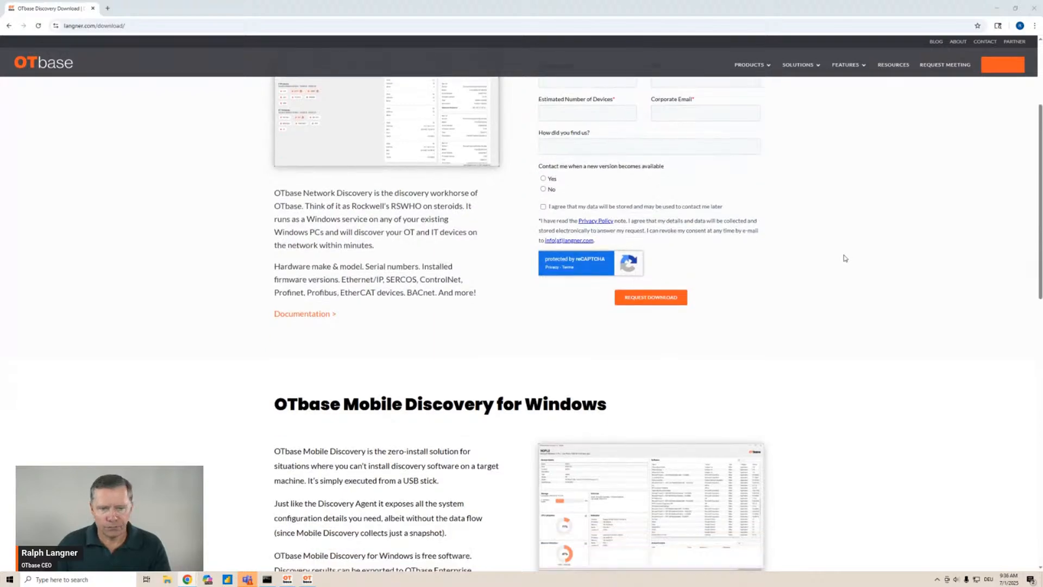
{"action": "scroll", "coordinate": [868, 266], "scroll_direction": "down", "scroll_amount": 2}
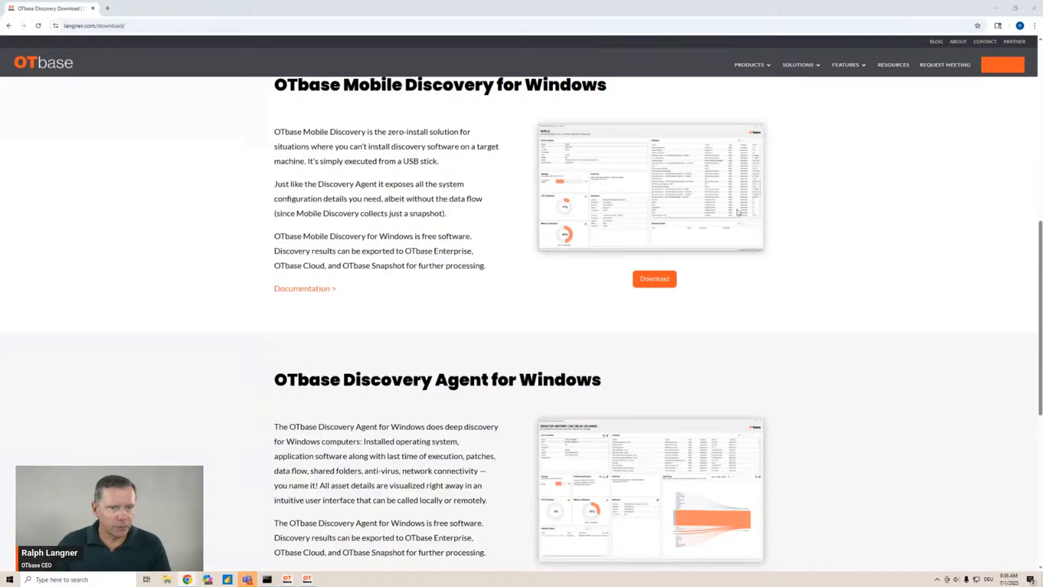
{"action": "scroll", "coordinate": [741, 212], "scroll_direction": "up", "scroll_amount": 3}
{"action": "scroll", "coordinate": [741, 212], "scroll_direction": "up", "scroll_amount": 6}
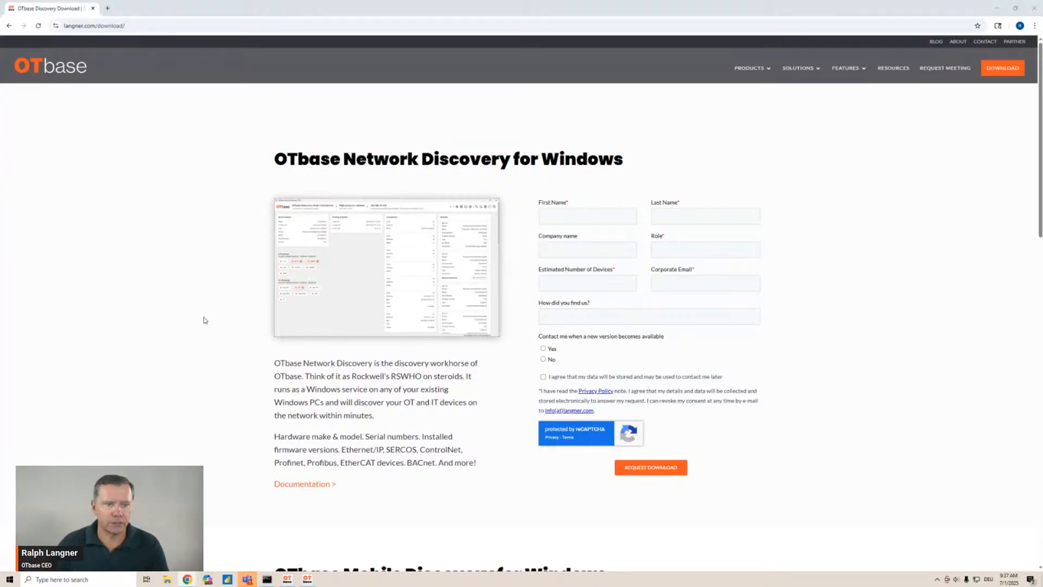
Switch to OTbase Network Discovery, select the High pressure network, and review the node's configuration dialog settings
{"action": "left_click", "coordinate": [997, 9]}
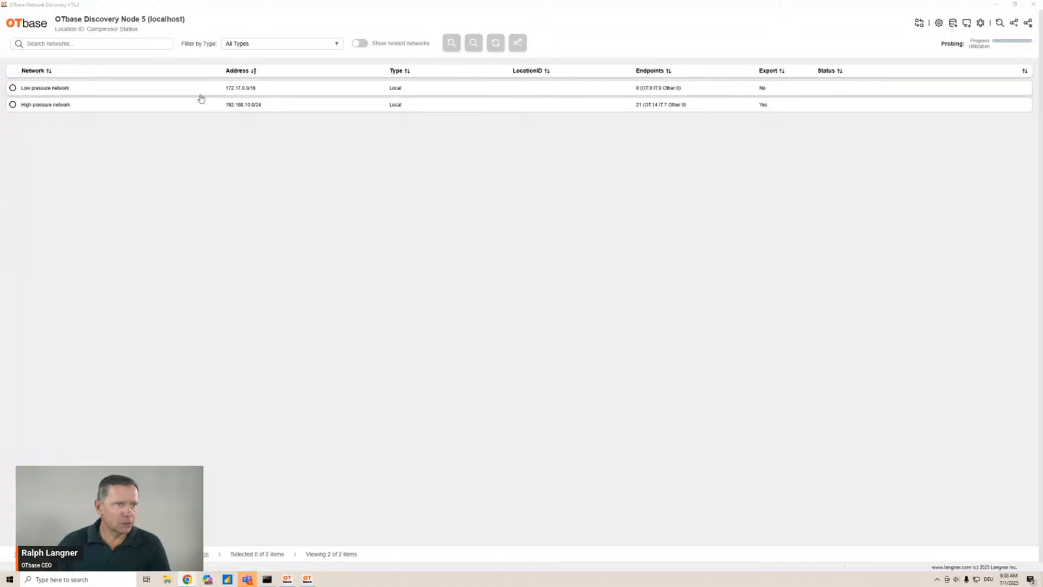
{"action": "left_click", "coordinate": [12, 104]}
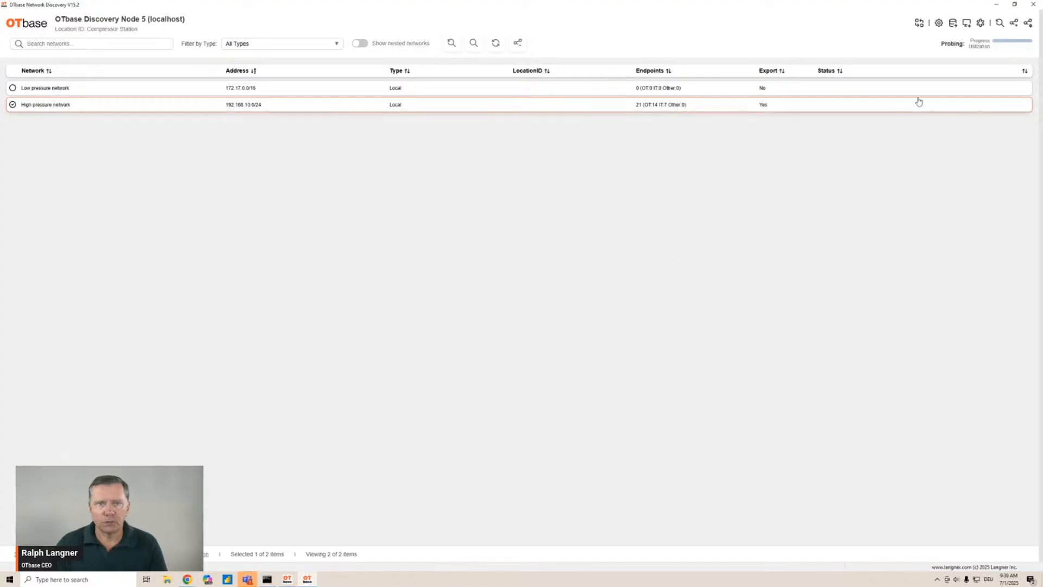
{"action": "left_click", "coordinate": [938, 24]}
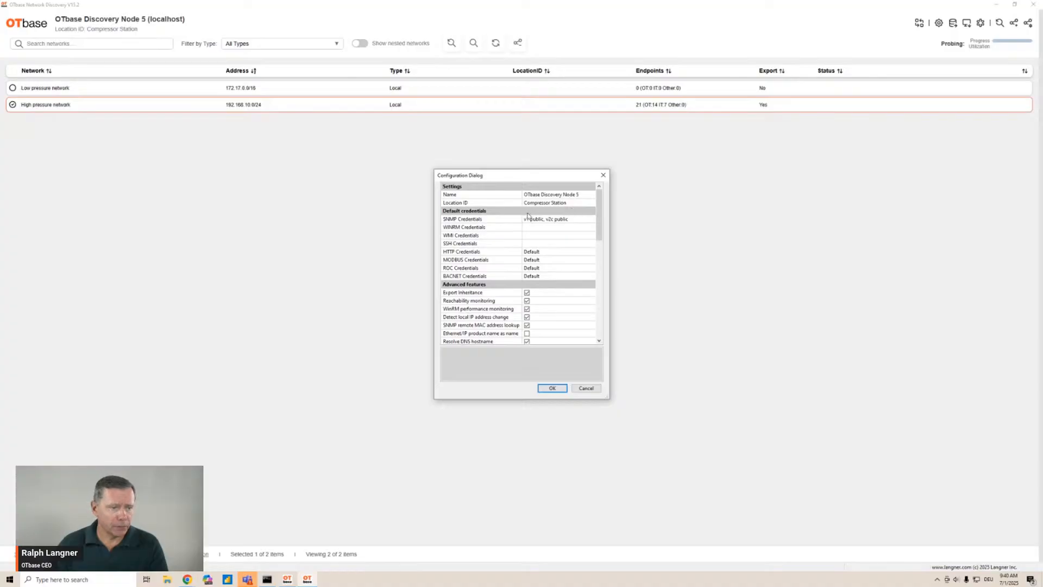
{"action": "left_click", "coordinate": [603, 175]}
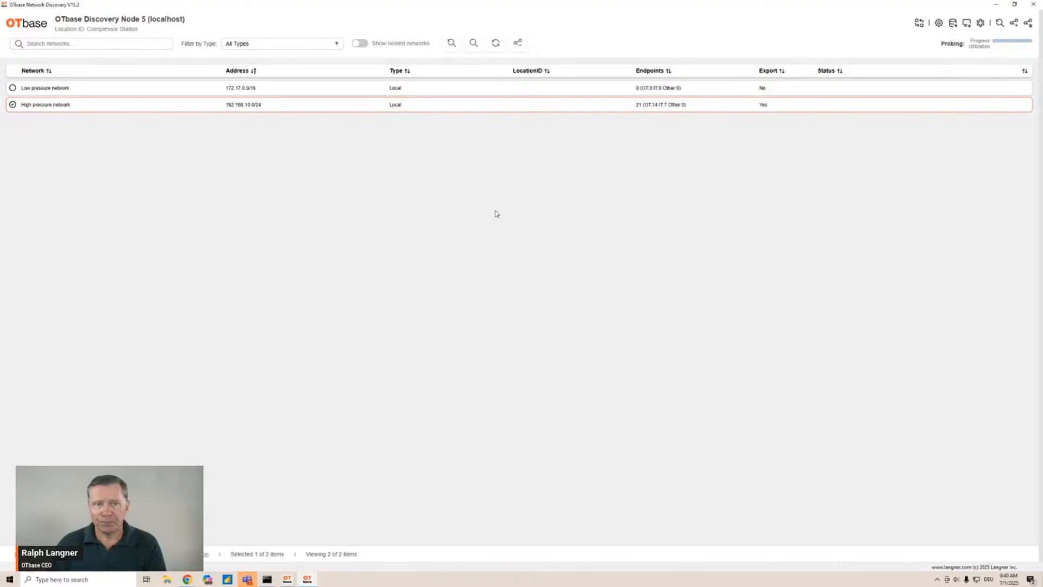
Open the High pressure network to view its discovered device list
{"action": "left_click", "coordinate": [492, 107]}
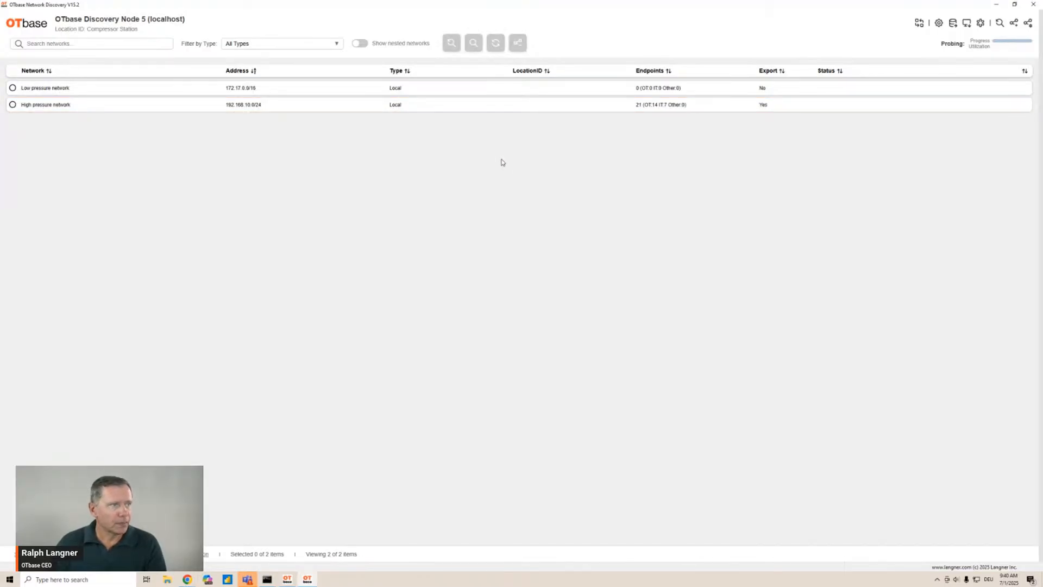
{"action": "double_click", "coordinate": [502, 107]}
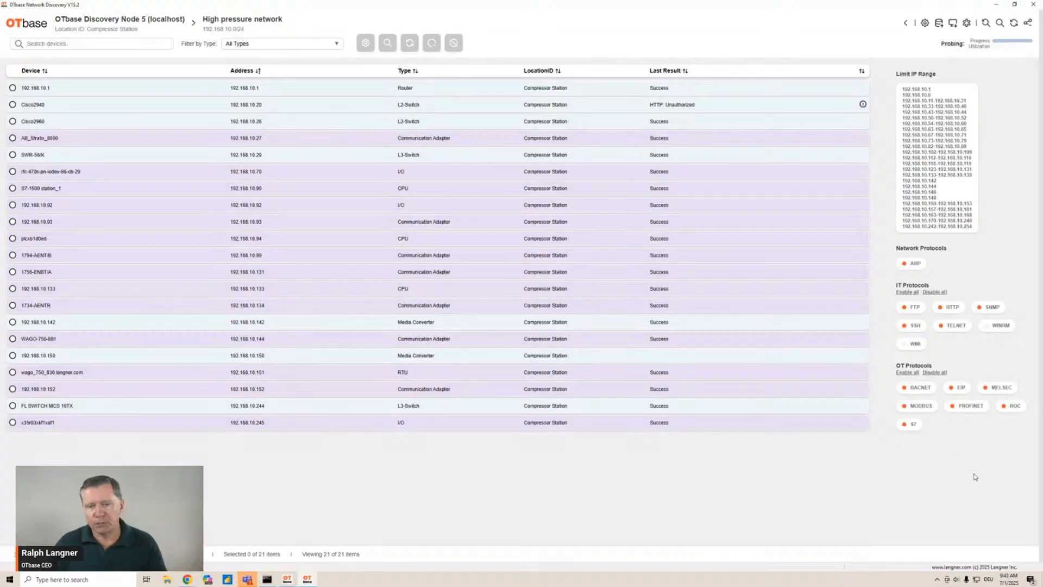
Inspect the PROFINET protocol settings for the network and close them without applying changes
{"action": "left_click", "coordinate": [970, 408]}
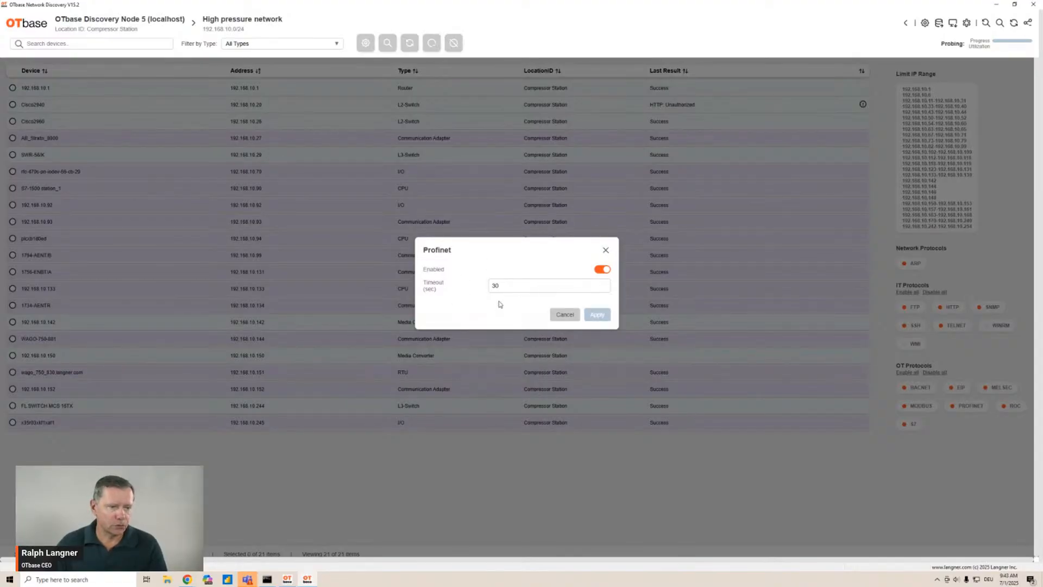
{"action": "left_click", "coordinate": [605, 250]}
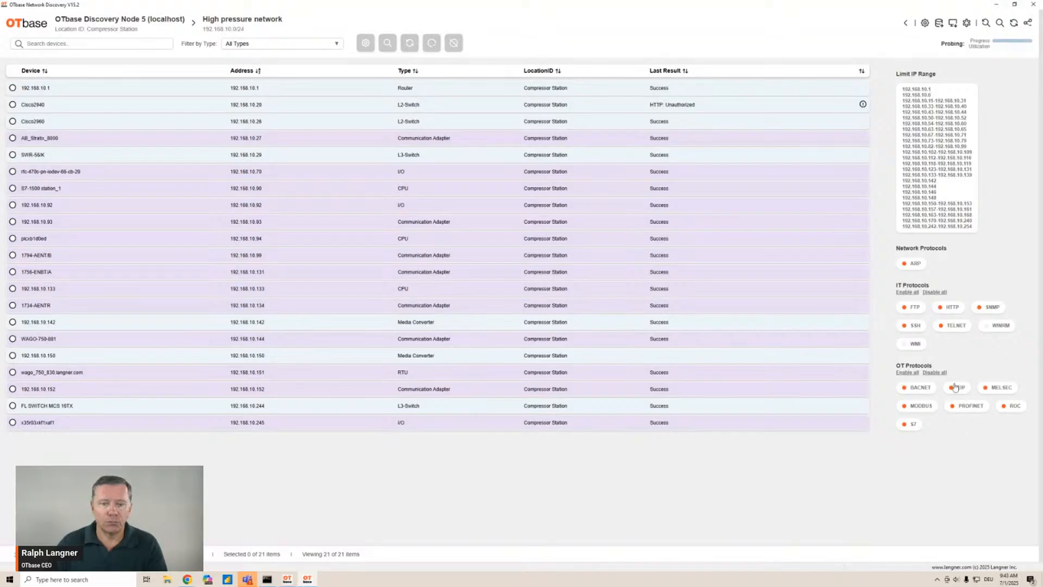
Explore the WINRM protocol settings, trying the Enabled switch and credentials options, and close without applying
{"action": "left_click", "coordinate": [1001, 325]}
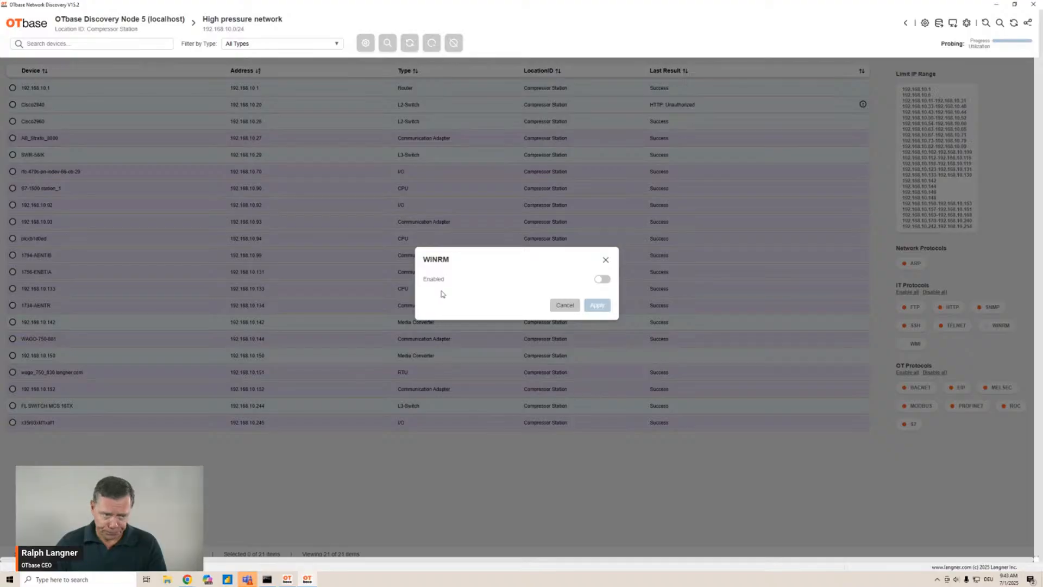
{"action": "left_click", "coordinate": [600, 278]}
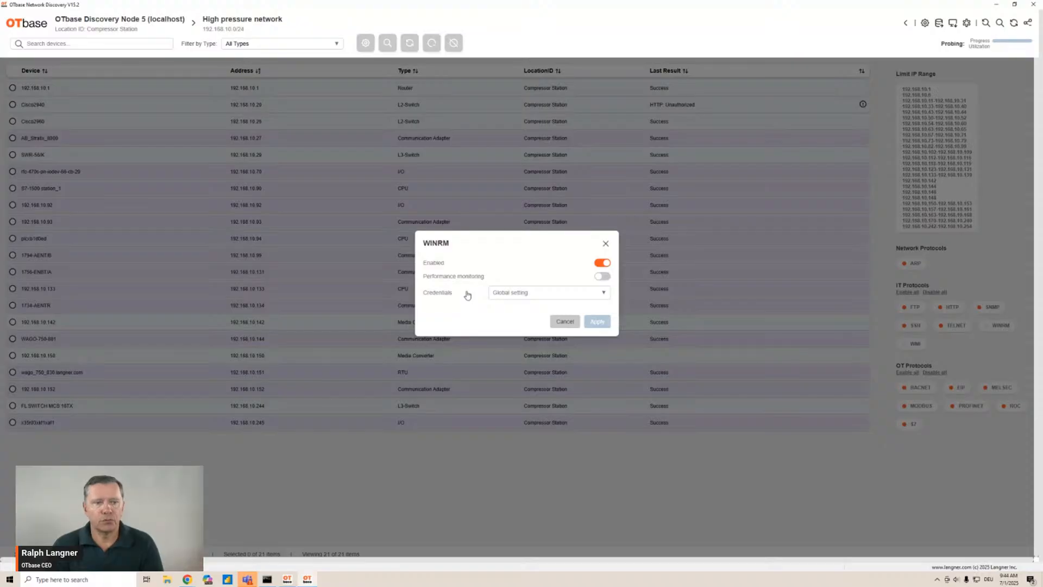
{"action": "left_click", "coordinate": [602, 294]}
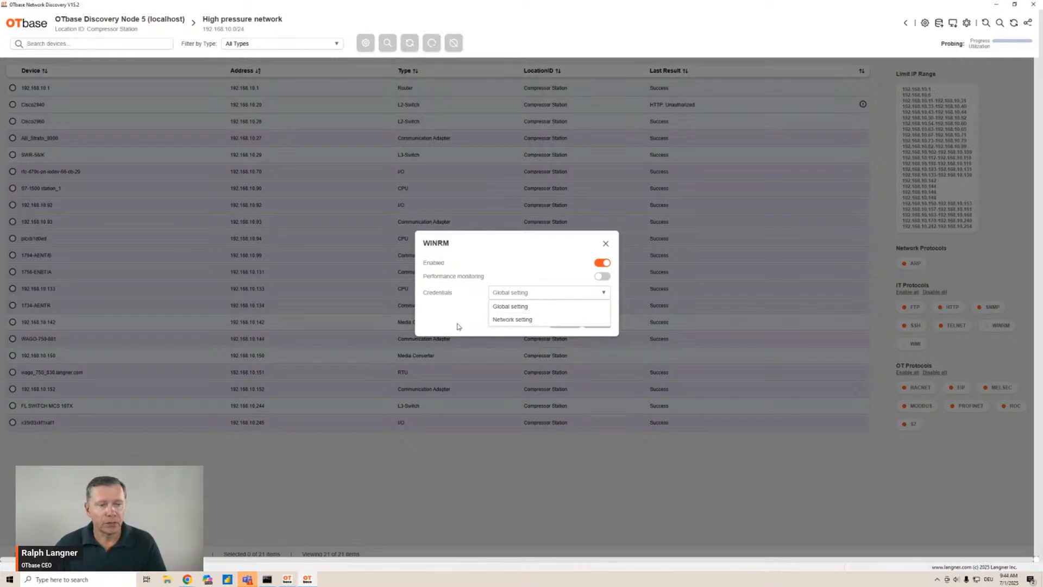
{"action": "left_click", "coordinate": [507, 265]}
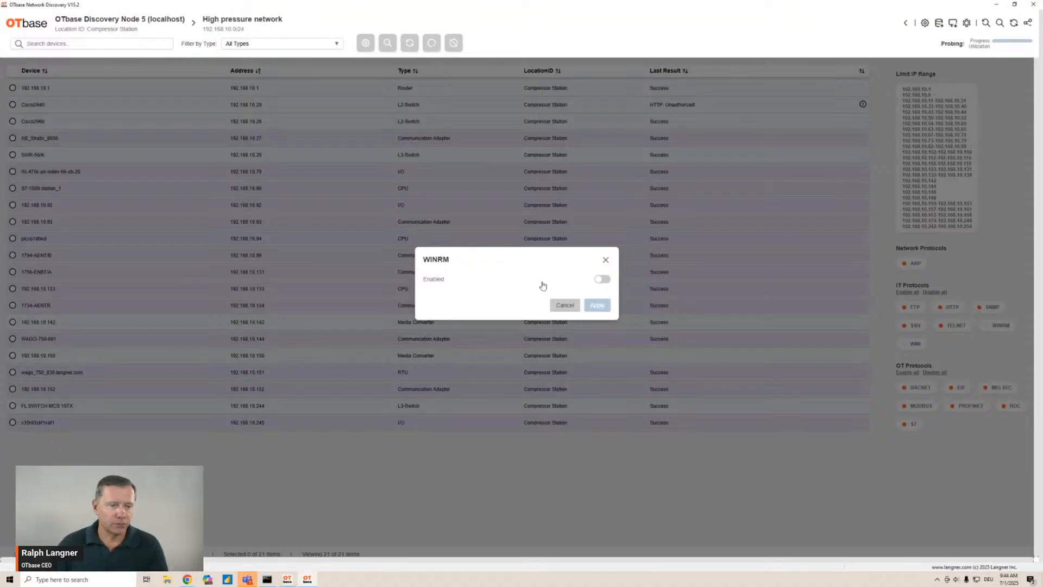
{"action": "left_click", "coordinate": [605, 259]}
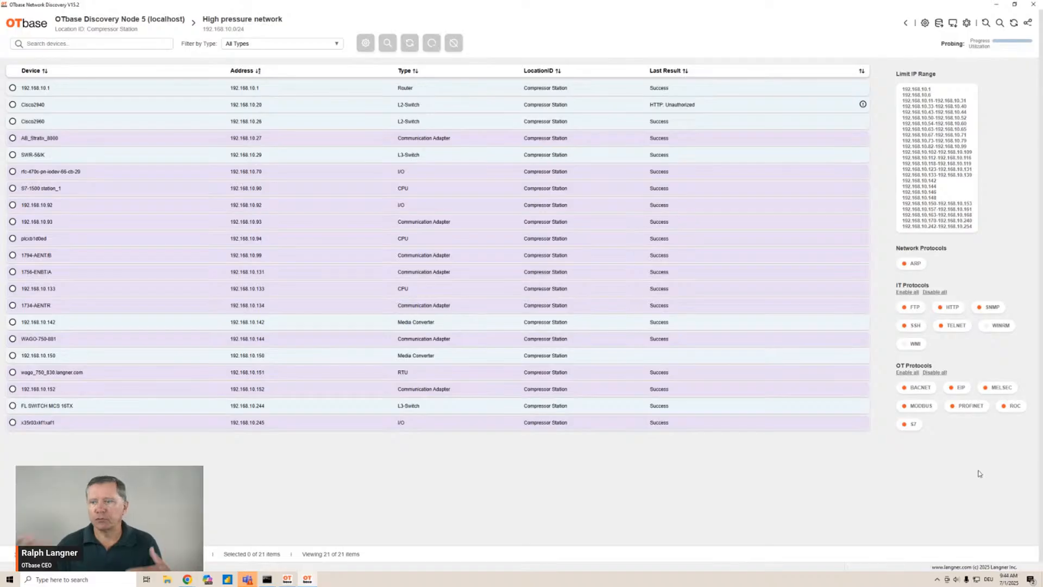
Review the MODBUS protocol settings and close them without applying changes
{"action": "left_click", "coordinate": [928, 408]}
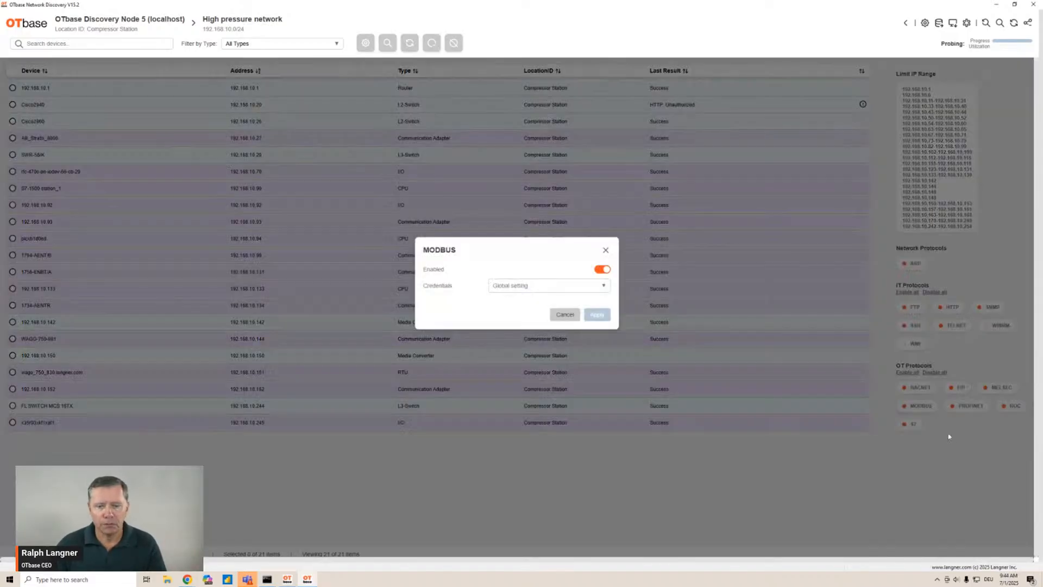
{"action": "left_click", "coordinate": [601, 271]}
{"action": "left_click", "coordinate": [601, 274]}
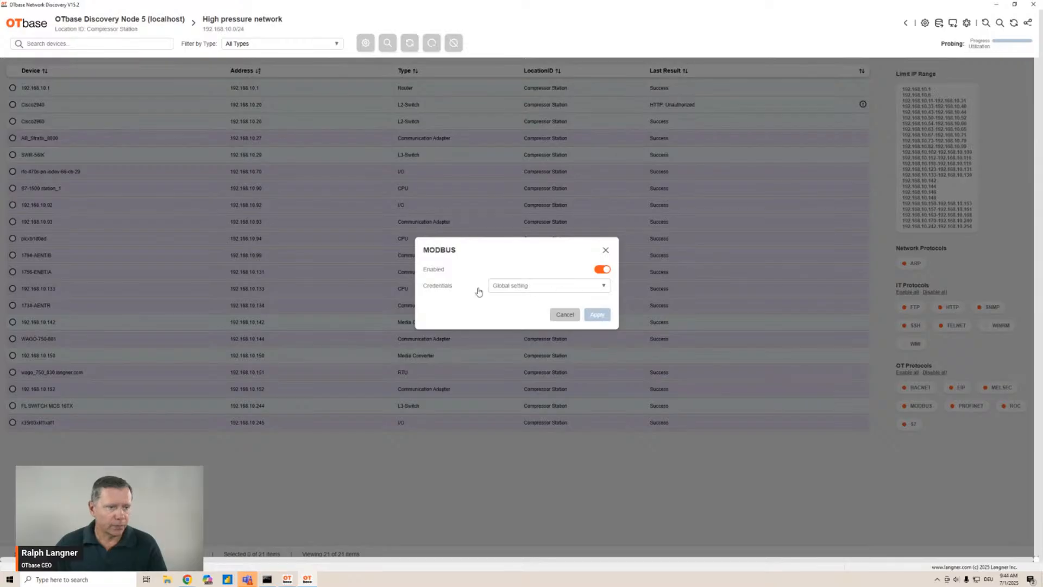
{"action": "left_click", "coordinate": [606, 251]}
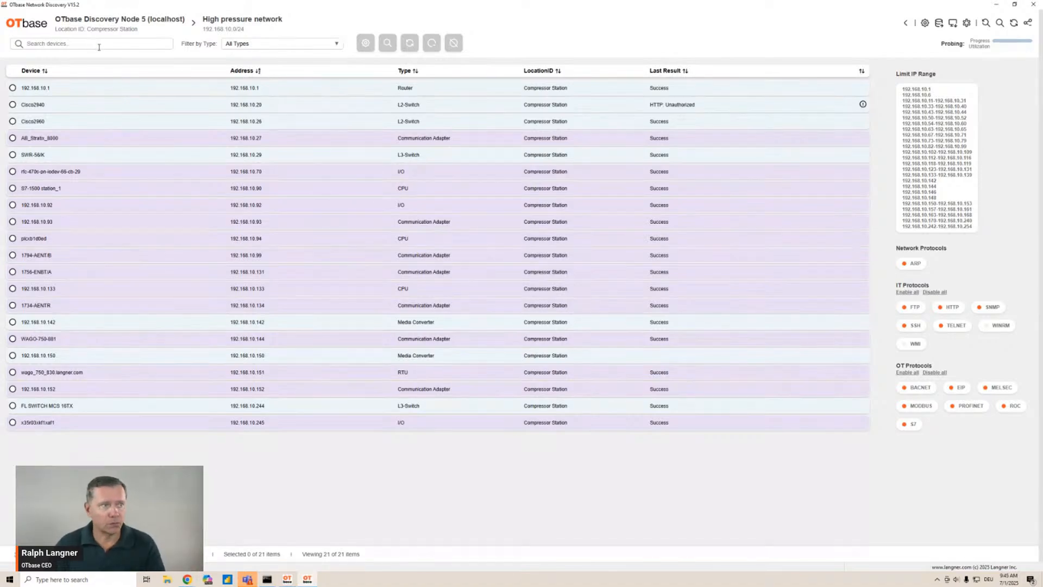
Check the device type filter options, then open the 1756-ENBT/A communication adapter's details
{"action": "left_click", "coordinate": [338, 45]}
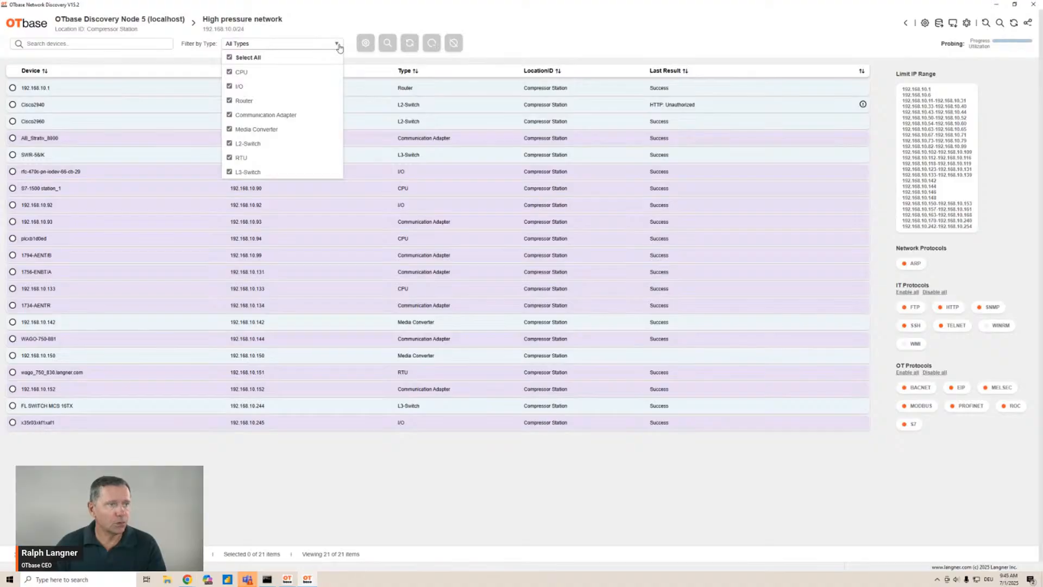
{"action": "left_click", "coordinate": [337, 45]}
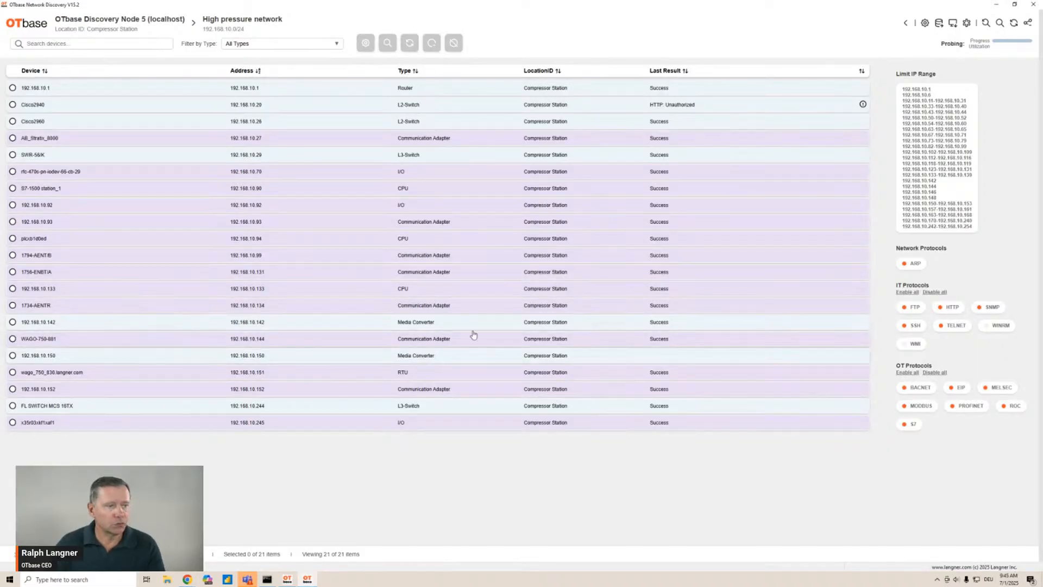
{"action": "left_click", "coordinate": [360, 274]}
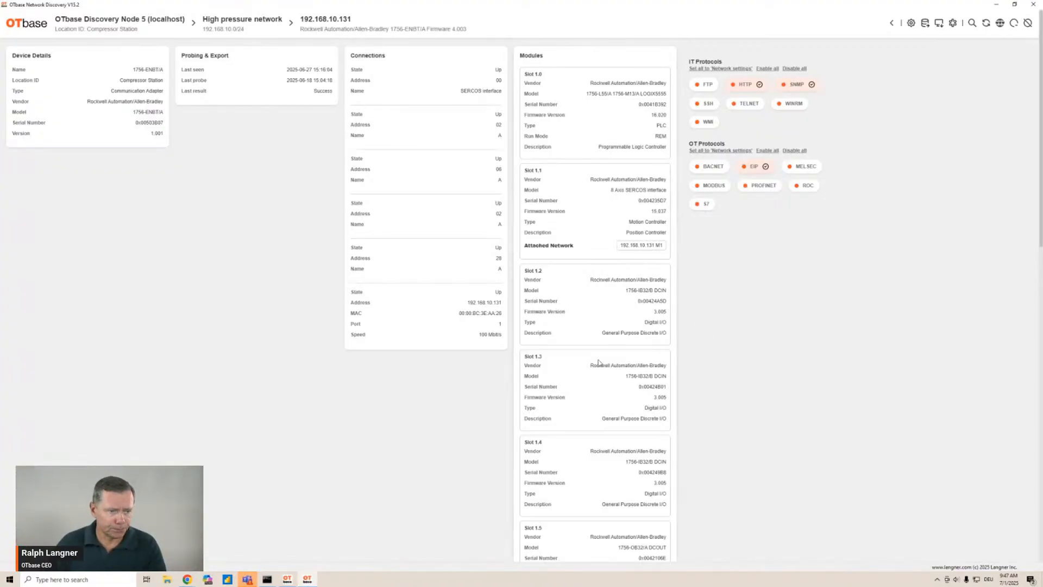
Scroll through the 1756-ENBT/A device's chassis module list
{"action": "scroll", "coordinate": [597, 361], "scroll_direction": "down", "scroll_amount": 3}
{"action": "scroll", "coordinate": [600, 363], "scroll_direction": "down", "scroll_amount": 13}
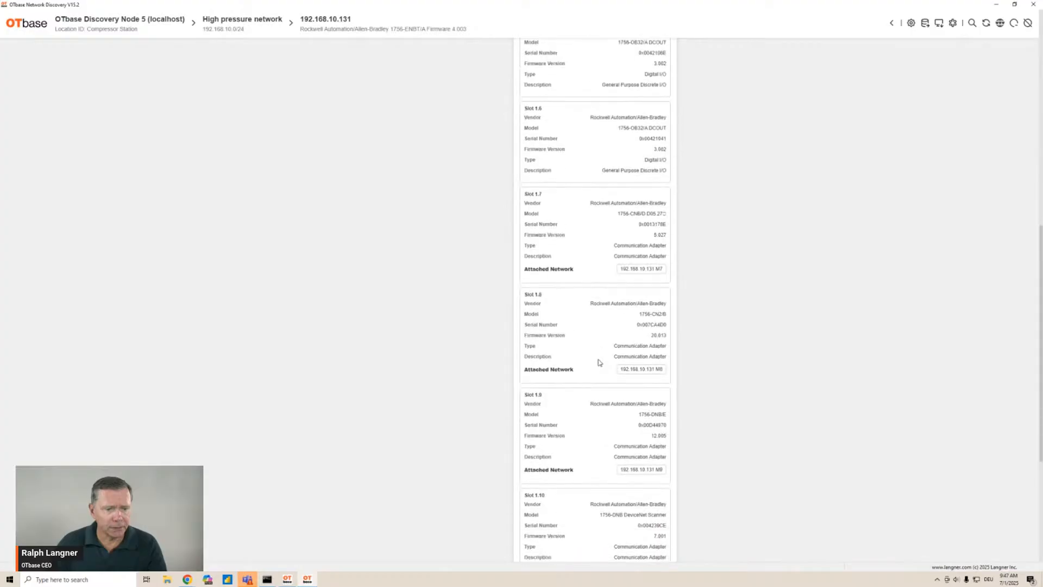
{"action": "scroll", "coordinate": [599, 362], "scroll_direction": "down", "scroll_amount": 1}
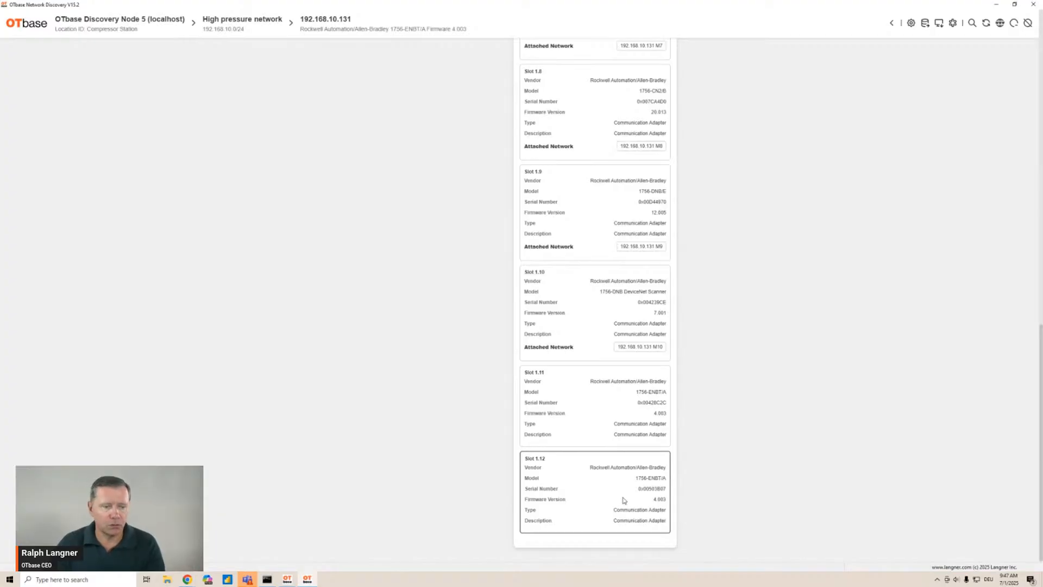
{"action": "scroll", "coordinate": [623, 500], "scroll_direction": "up", "scroll_amount": 15}
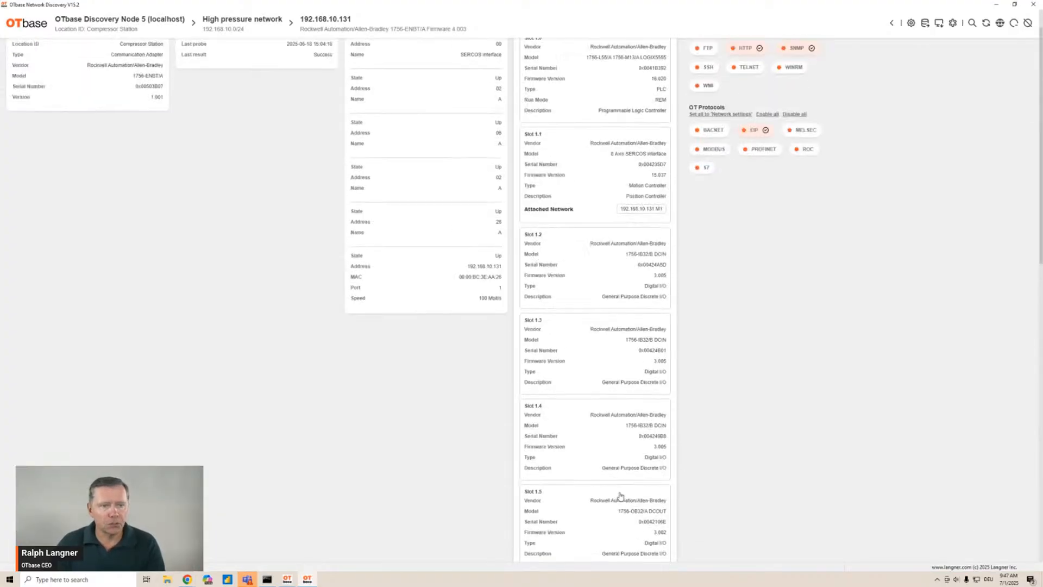
{"action": "scroll", "coordinate": [620, 495], "scroll_direction": "up", "scroll_amount": 2}
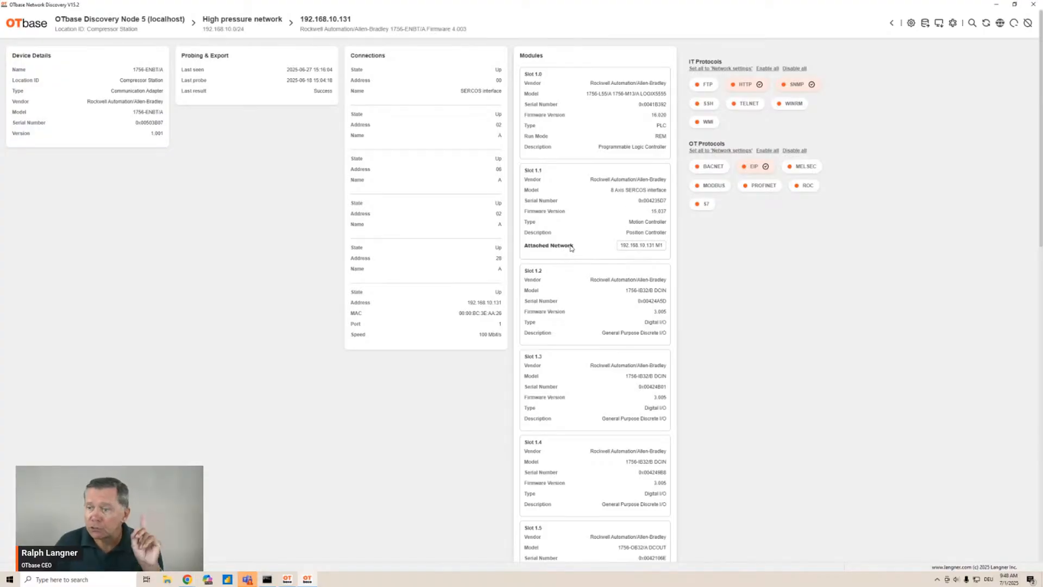
Open the attached network 192.168.10.131 M1 and its 8 Axis SERCOS interface device
{"action": "left_click", "coordinate": [646, 245]}
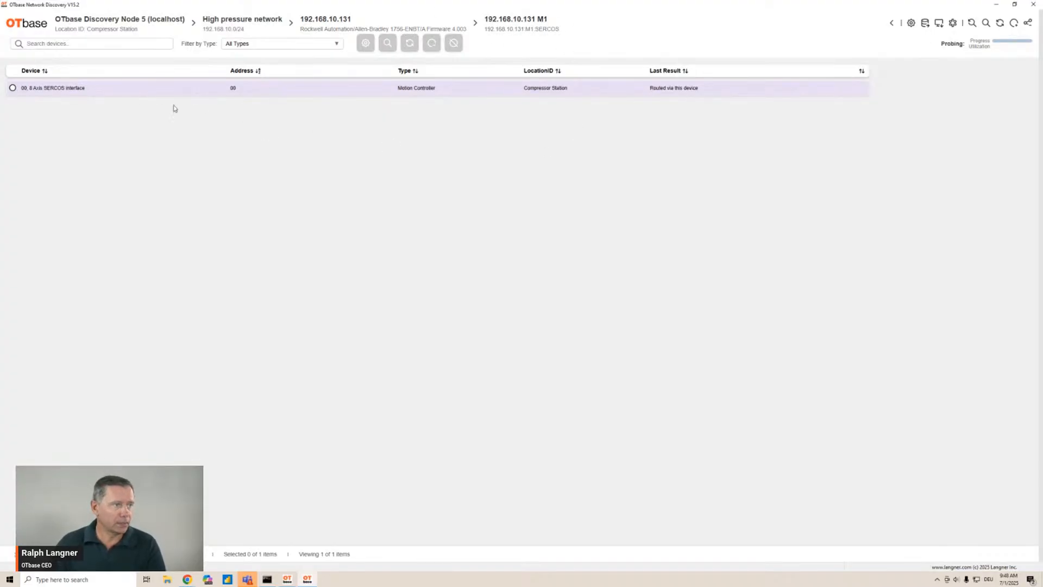
{"action": "left_click", "coordinate": [304, 92]}
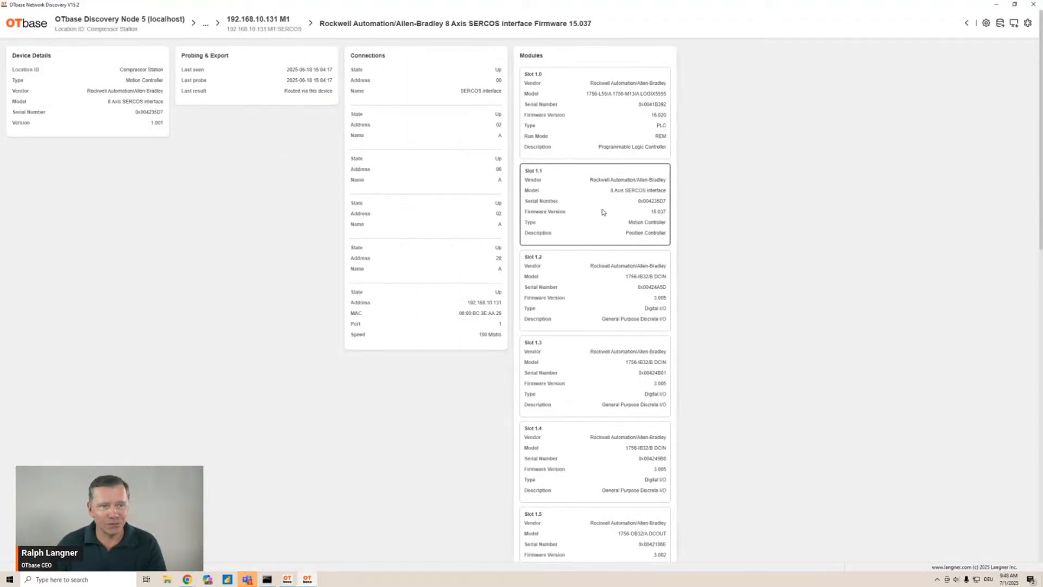
Review the SERCOS interface device's modules and return to the High pressure network device list
{"action": "scroll", "coordinate": [618, 311], "scroll_direction": "down", "scroll_amount": 12}
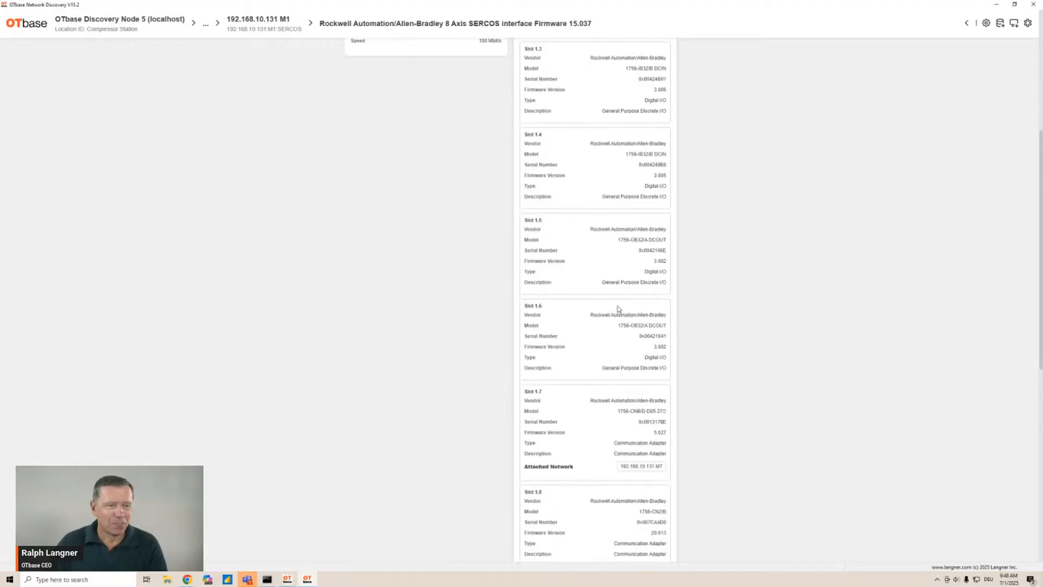
{"action": "scroll", "coordinate": [621, 309], "scroll_direction": "up", "scroll_amount": 12}
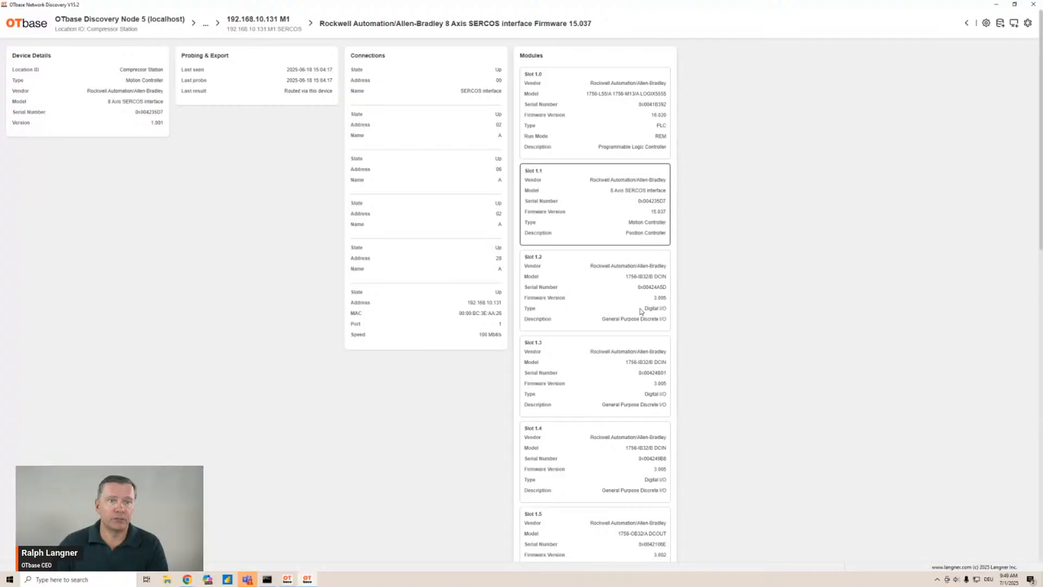
{"action": "scroll", "coordinate": [290, 355], "scroll_direction": "down", "scroll_amount": 2}
{"action": "scroll", "coordinate": [288, 357], "scroll_direction": "up", "scroll_amount": 2}
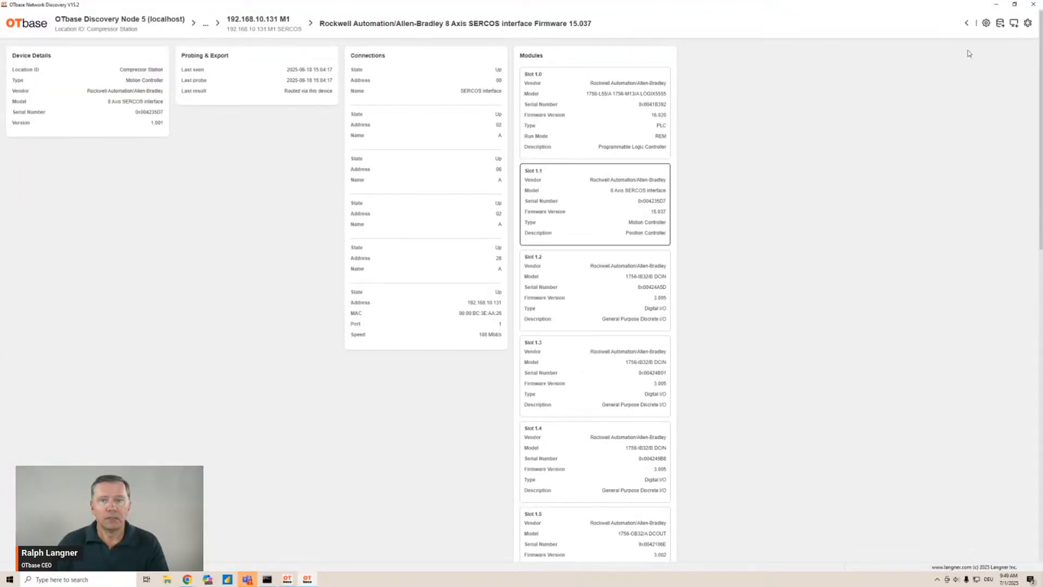
{"action": "left_click", "coordinate": [967, 24]}
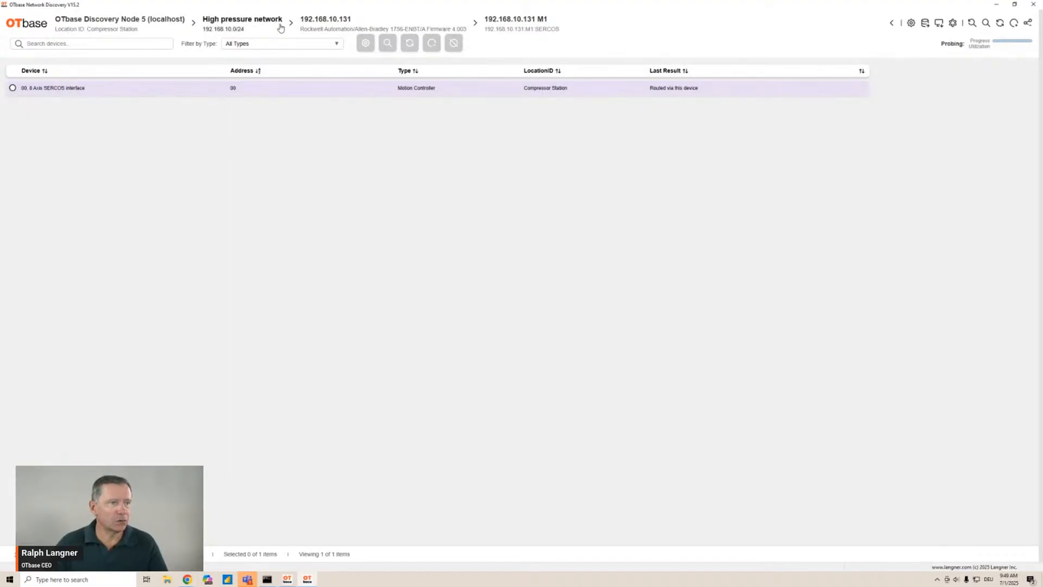
{"action": "left_click", "coordinate": [259, 20]}
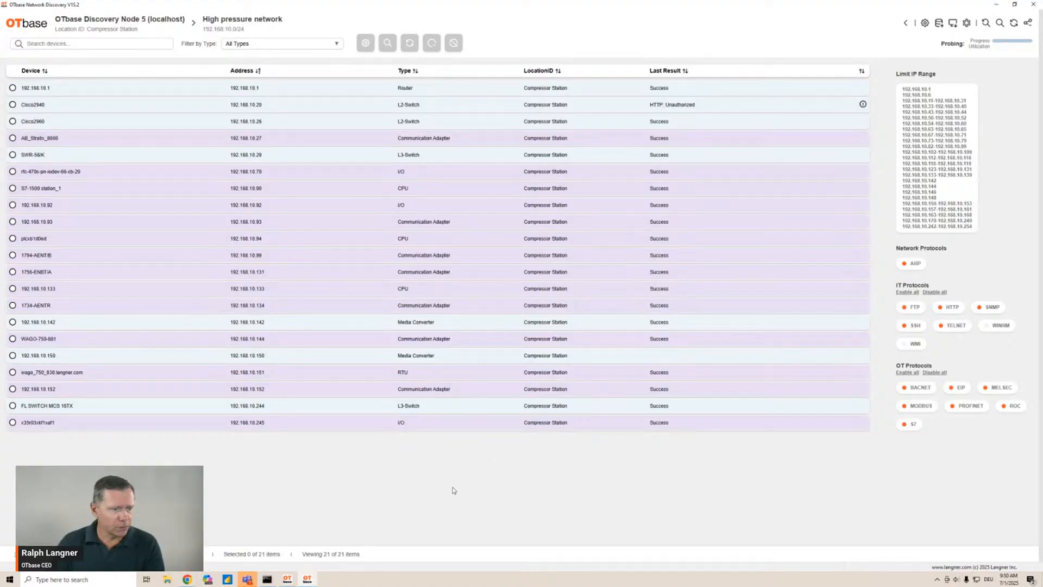
Switch to the browser and scroll through the OTbase download page's discovery product sections
{"action": "left_click", "coordinate": [187, 579]}
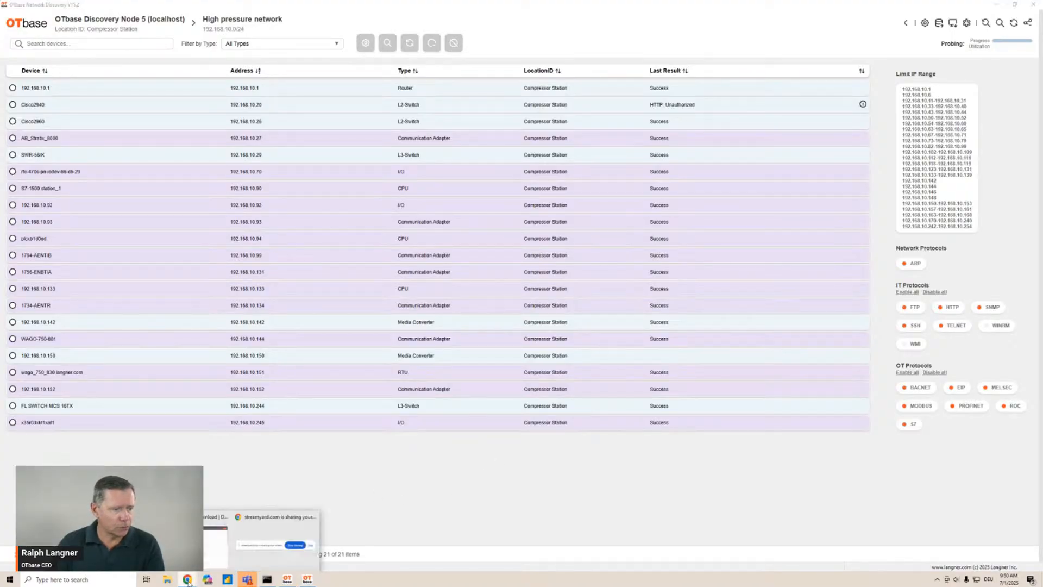
{"action": "left_click", "coordinate": [217, 535]}
{"action": "scroll", "coordinate": [168, 361], "scroll_direction": "down", "scroll_amount": 8}
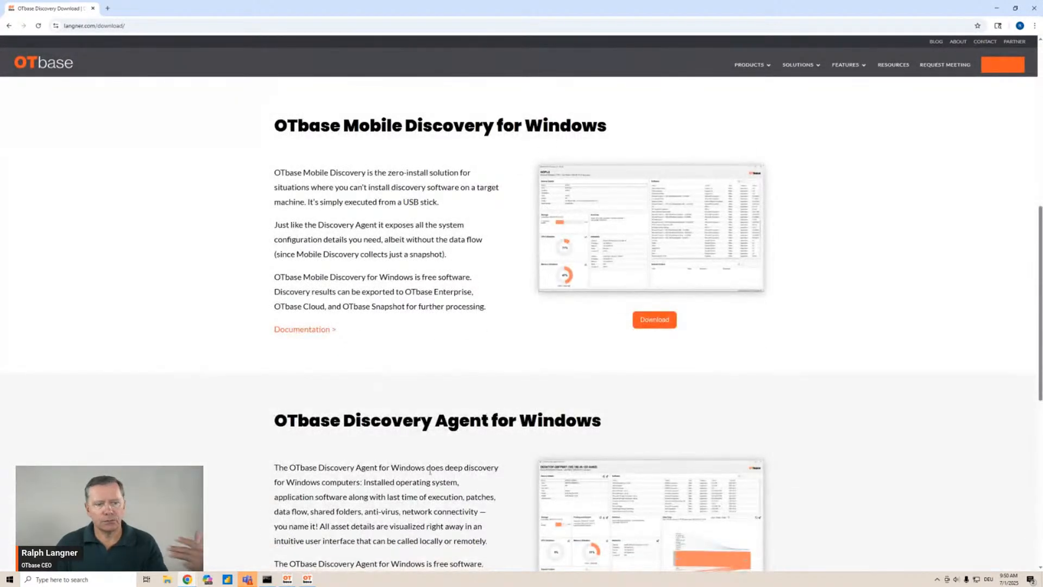
{"action": "scroll", "coordinate": [430, 470], "scroll_direction": "down", "scroll_amount": 2}
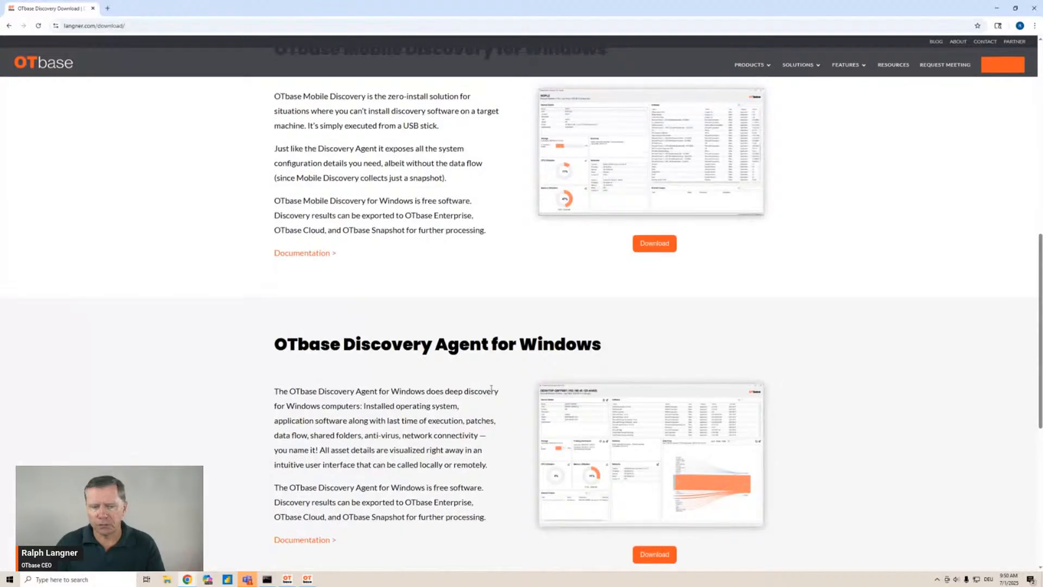
{"action": "scroll", "coordinate": [521, 440], "scroll_direction": "down", "scroll_amount": 3}
{"action": "scroll", "coordinate": [521, 440], "scroll_direction": "up", "scroll_amount": 6}
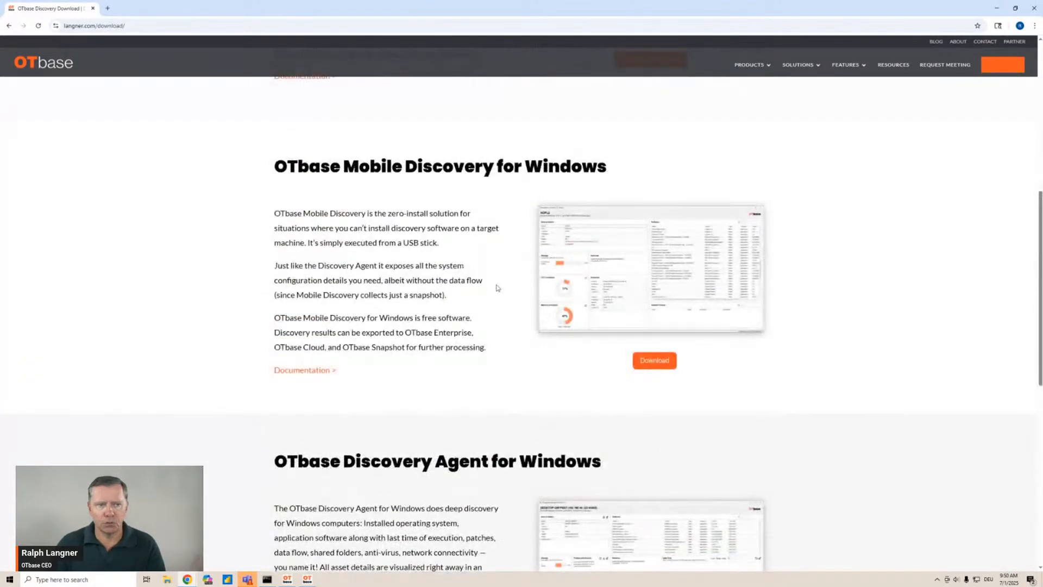
{"action": "scroll", "coordinate": [543, 283], "scroll_direction": "down", "scroll_amount": 3}
{"action": "scroll", "coordinate": [625, 283], "scroll_direction": "up", "scroll_amount": 2}
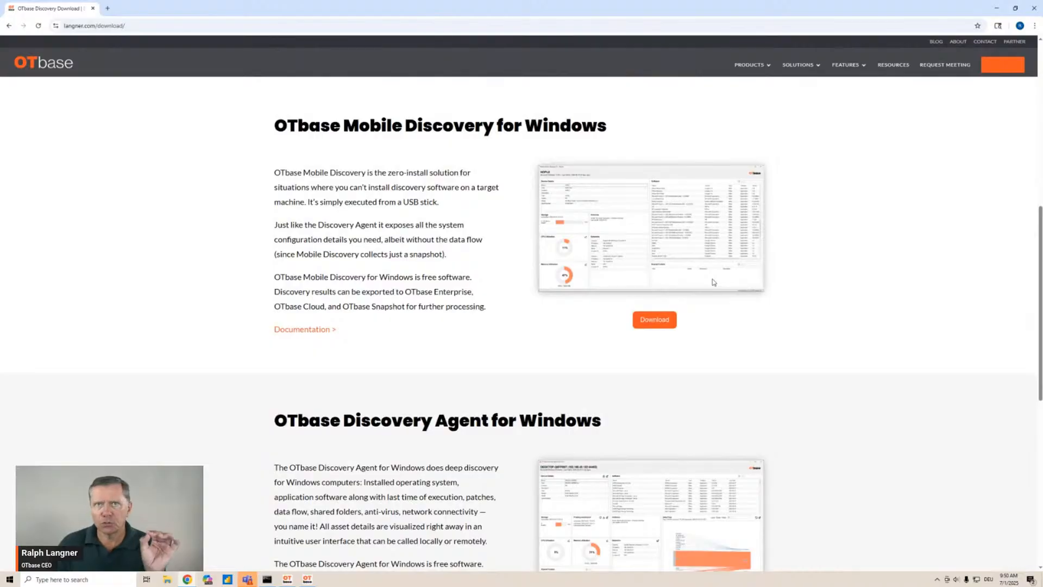
{"action": "scroll", "coordinate": [713, 281], "scroll_direction": "down", "scroll_amount": 2}
{"action": "scroll", "coordinate": [728, 278], "scroll_direction": "up", "scroll_amount": 7}
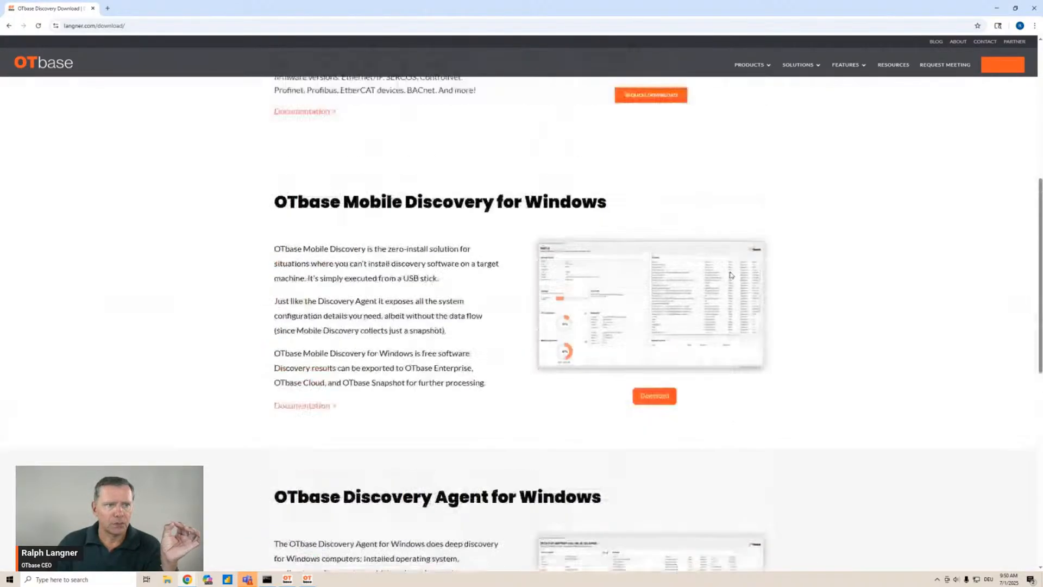
{"action": "scroll", "coordinate": [732, 270], "scroll_direction": "up", "scroll_amount": 3}
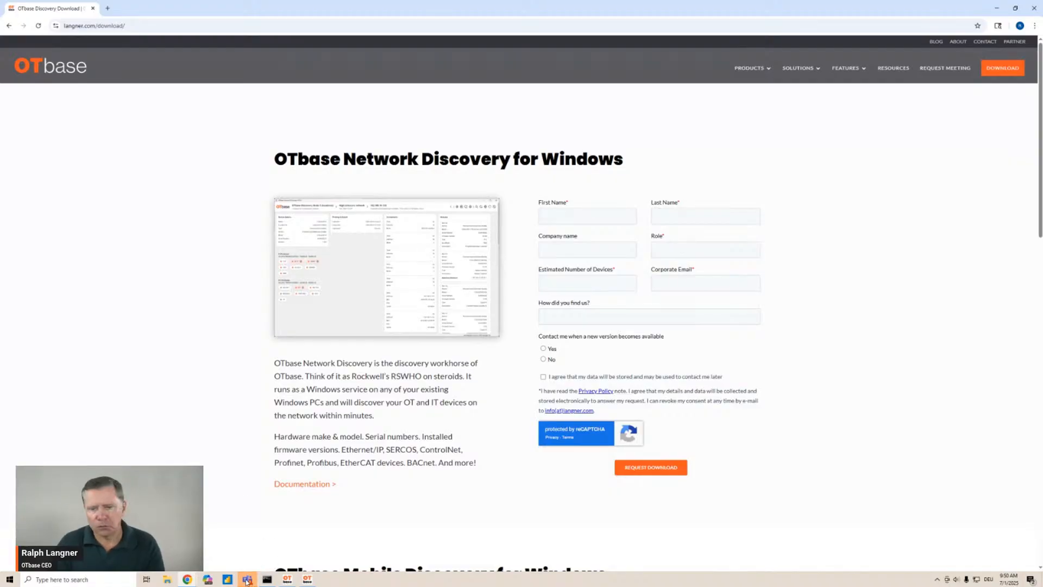
Switch back to Network Discovery, return to the node's network list, and open the Add remote network dialog without adding one
{"action": "left_click", "coordinate": [308, 579]}
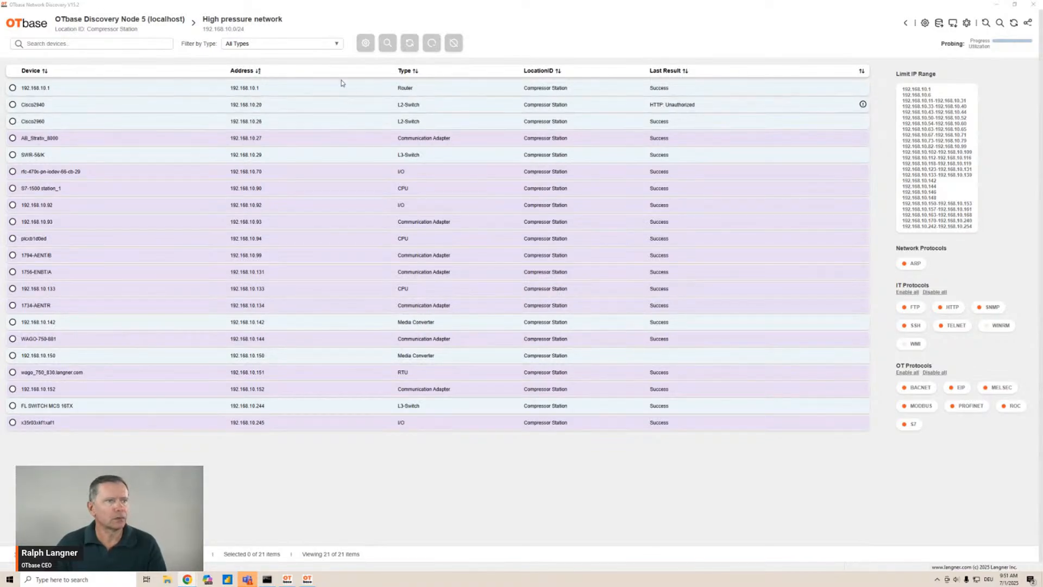
{"action": "left_click", "coordinate": [126, 20]}
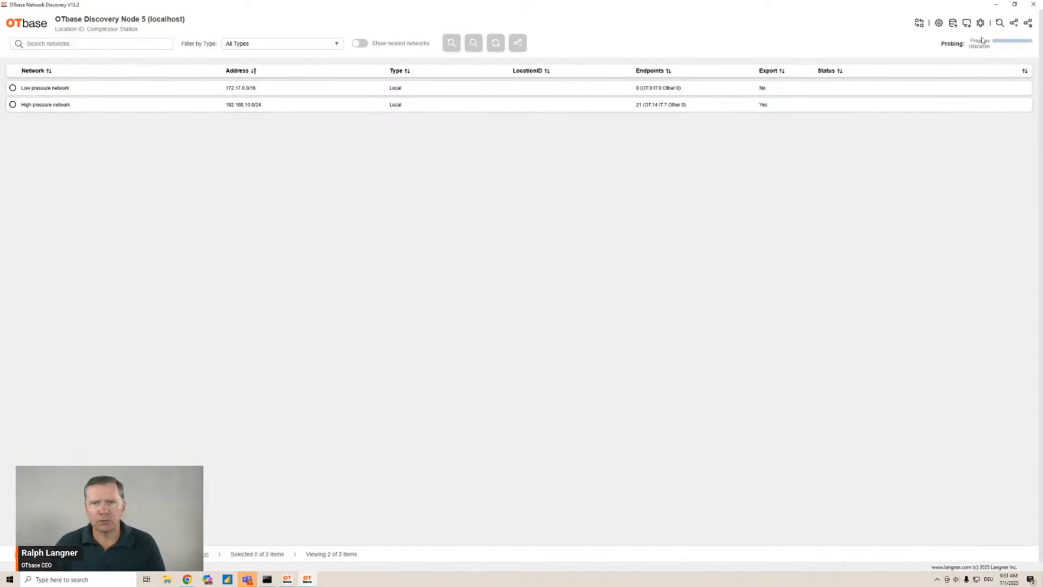
{"action": "left_click", "coordinate": [1014, 23]}
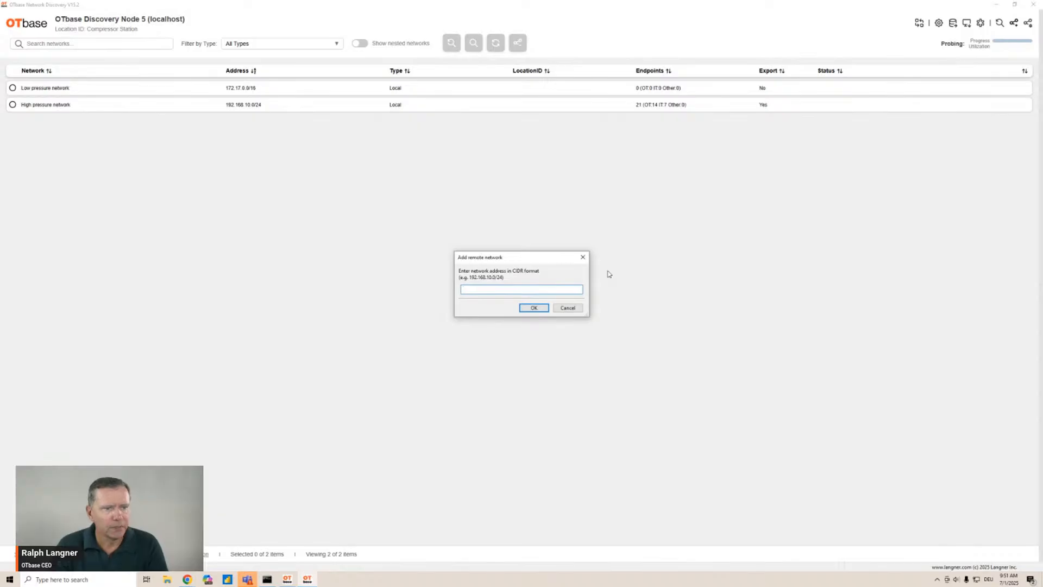
{"action": "left_click", "coordinate": [583, 257]}
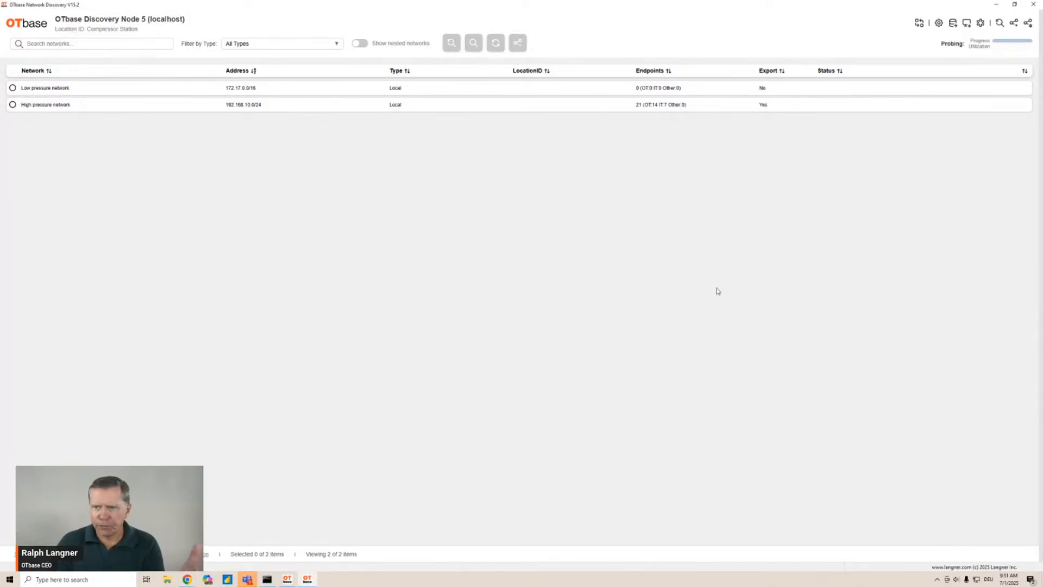